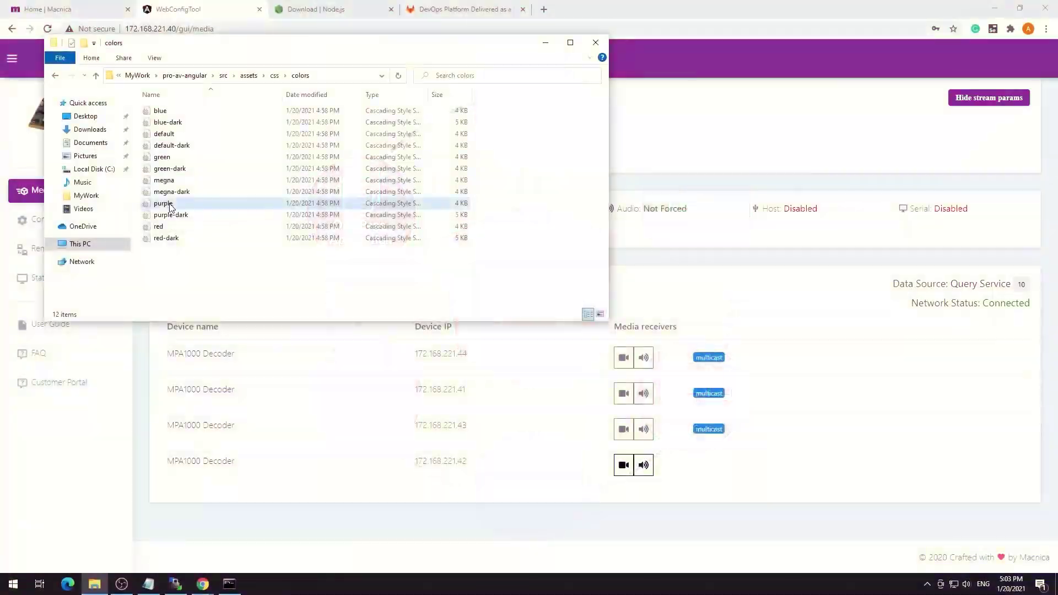
- Open purple.css in Notepad from File Explorer to edit its theme colour
left_click(168, 206)
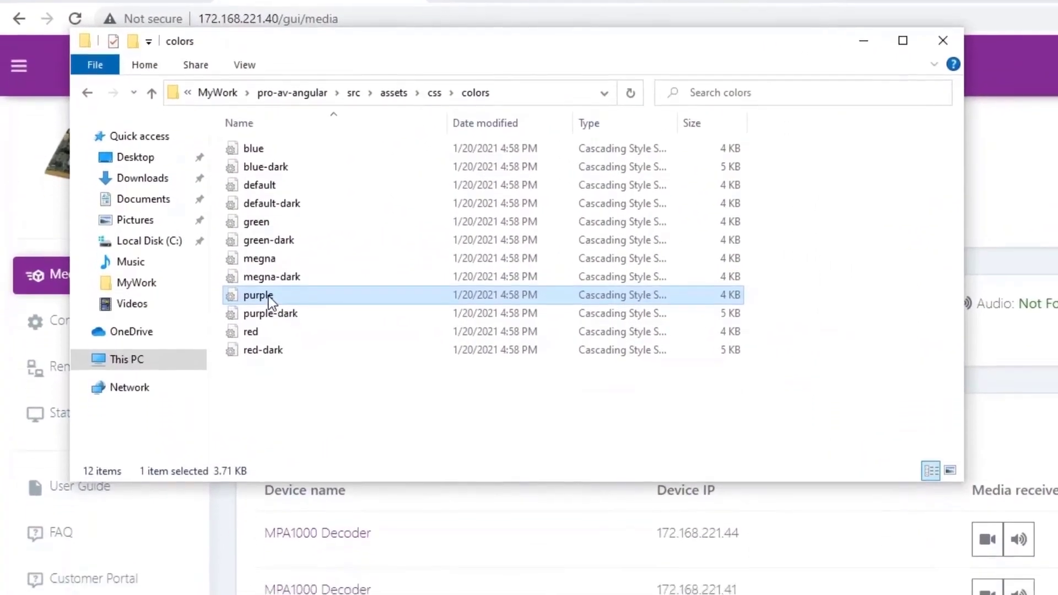
right_click(164, 202)
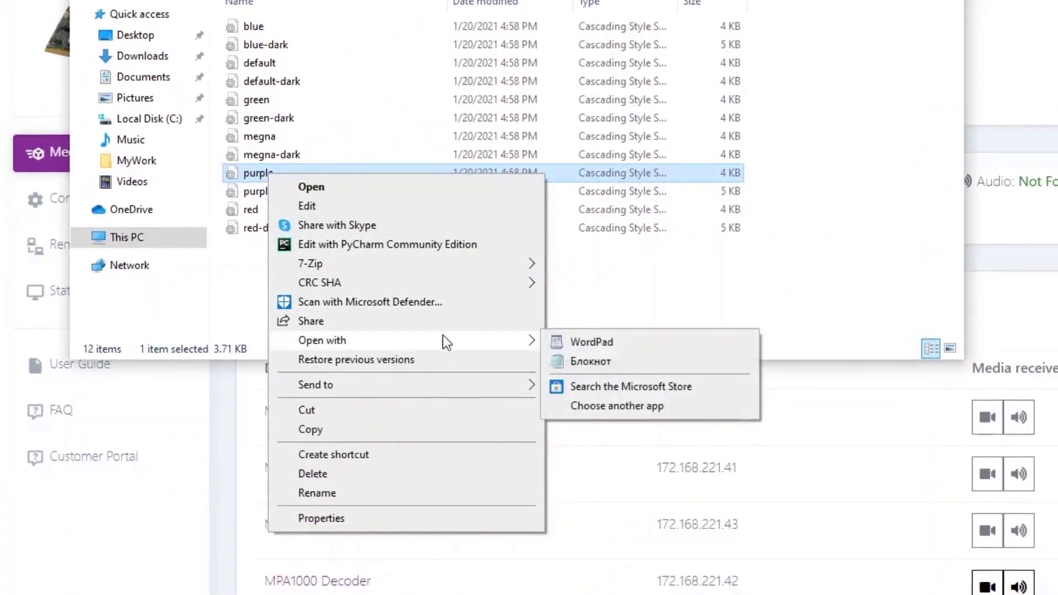
left_click(593, 361)
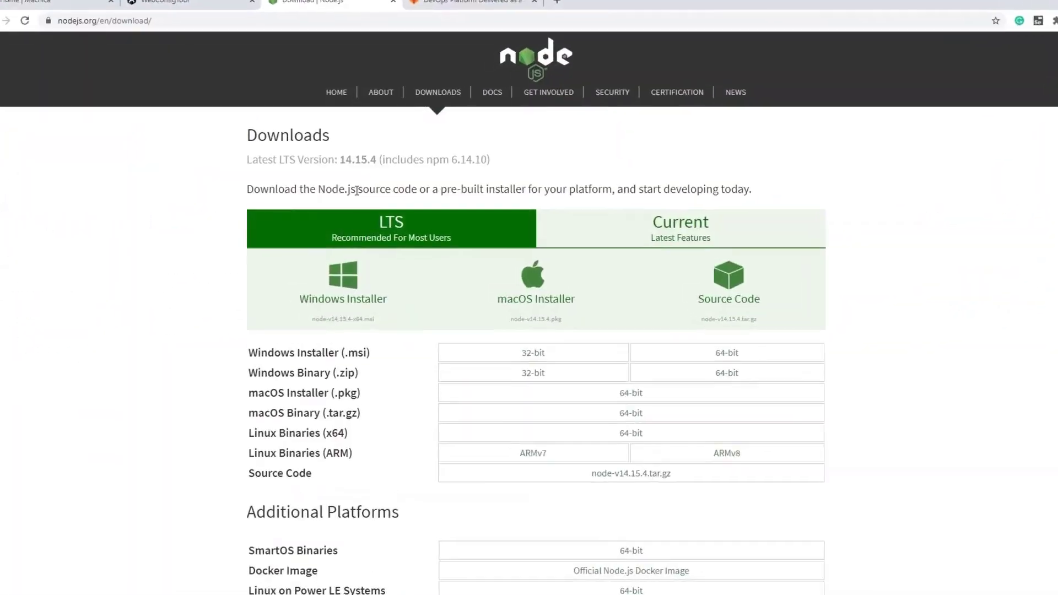
- Move within Explorer to app-settings.config in the src\configs folder
left_click_drag(356, 191, 319, 190)
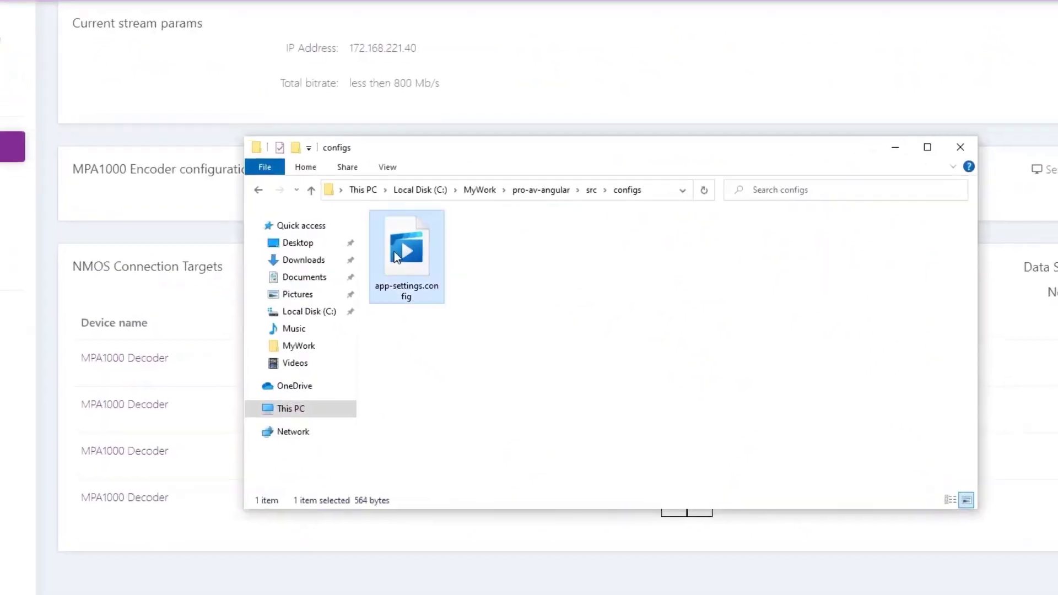
mouse_move(451, 411)
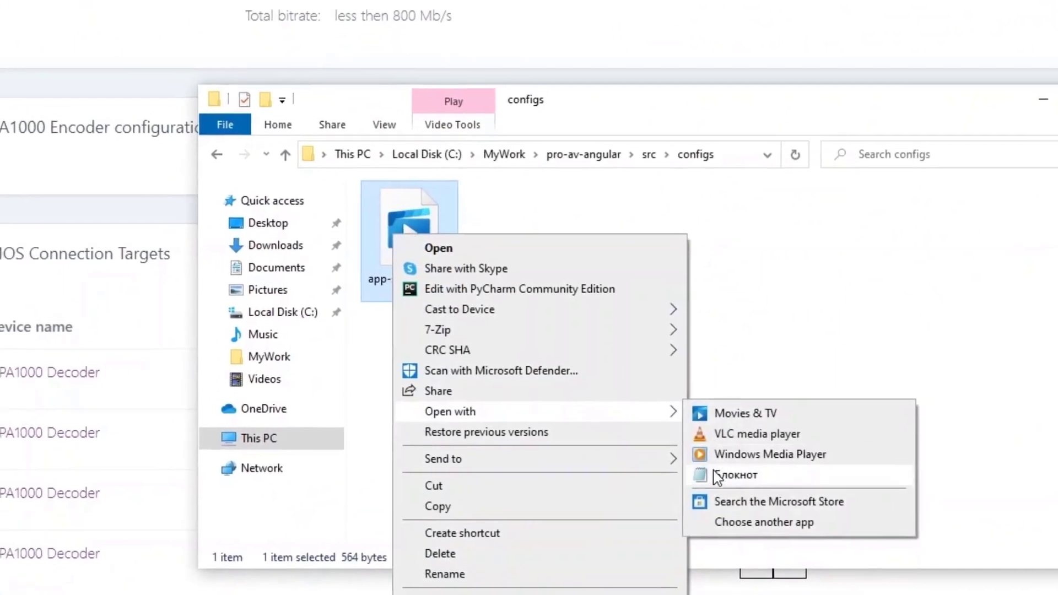
- Open app-settings.config in Notepad, select the loginLogoPath value, and open Pics for MPA1000 Demo
left_click(710, 463)
left_click_drag(484, 317, 765, 293)
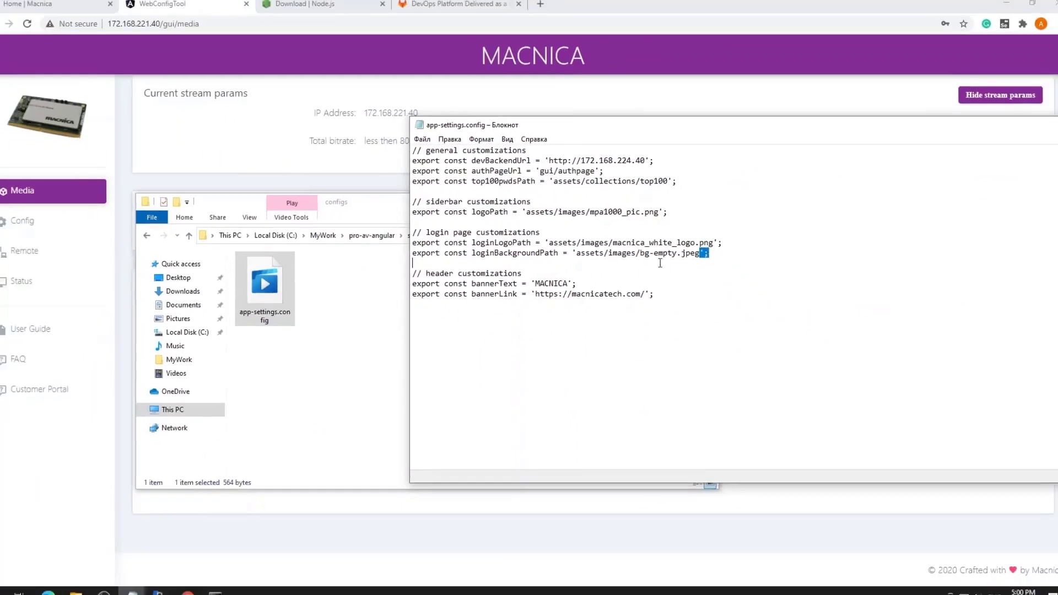
left_click(373, 160)
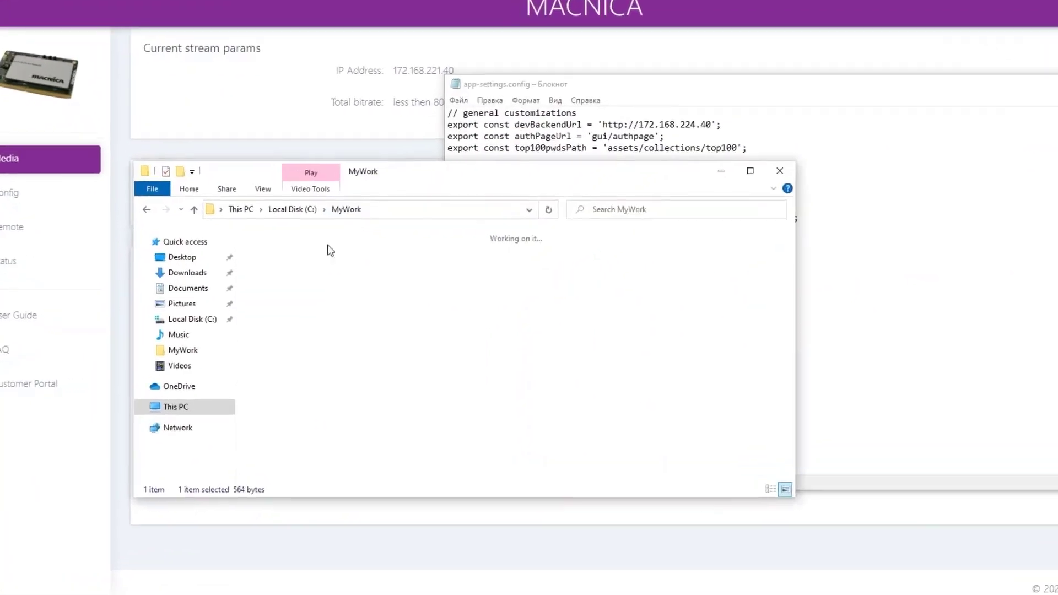
left_click(248, 226)
double_click(248, 225)
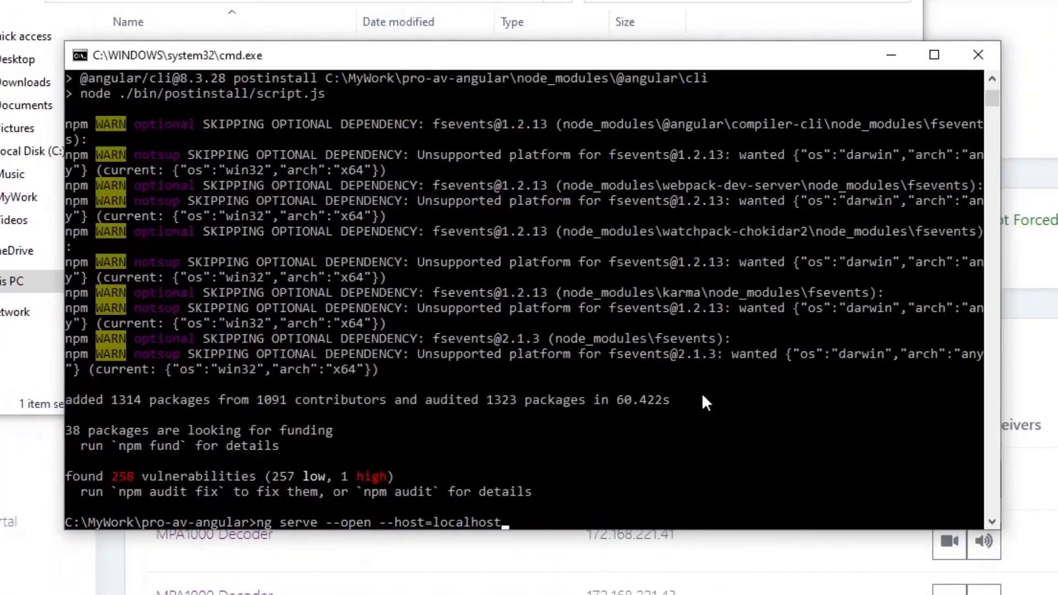
- Run ng serve --open --host=localhost to launch the local dev server
key("Return")
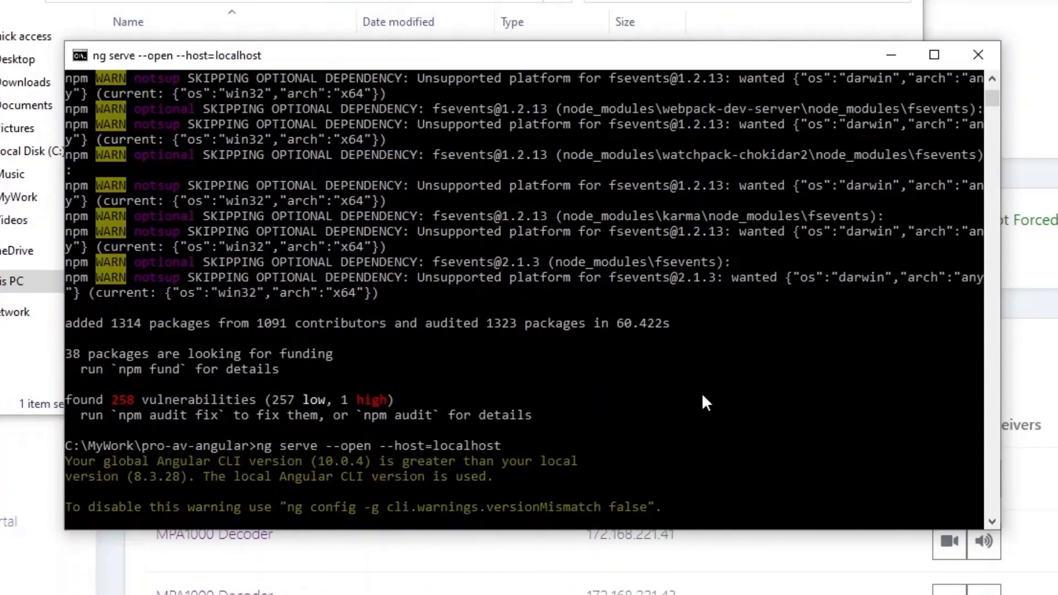